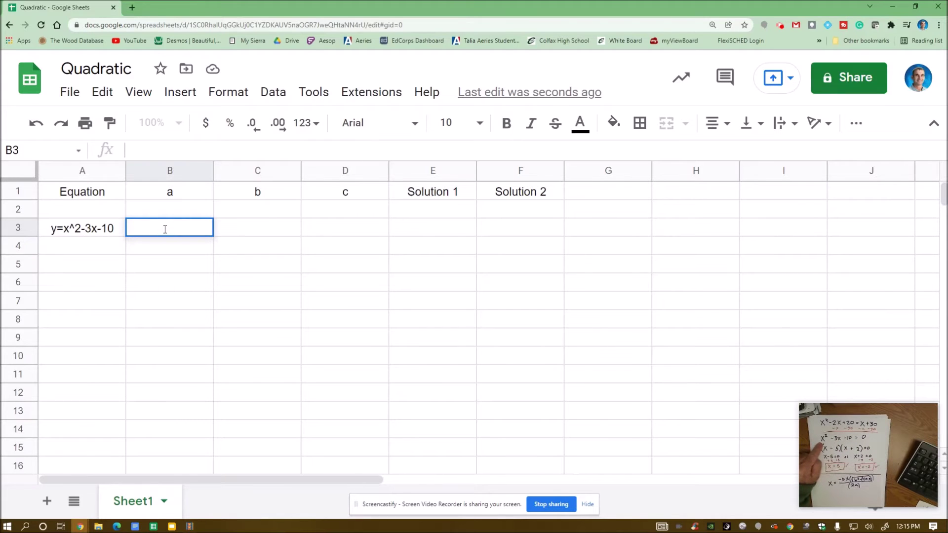
- Enter the coefficients a = 1, b = -3 and c = -10 in cells B3, C3 and D3
type("1")
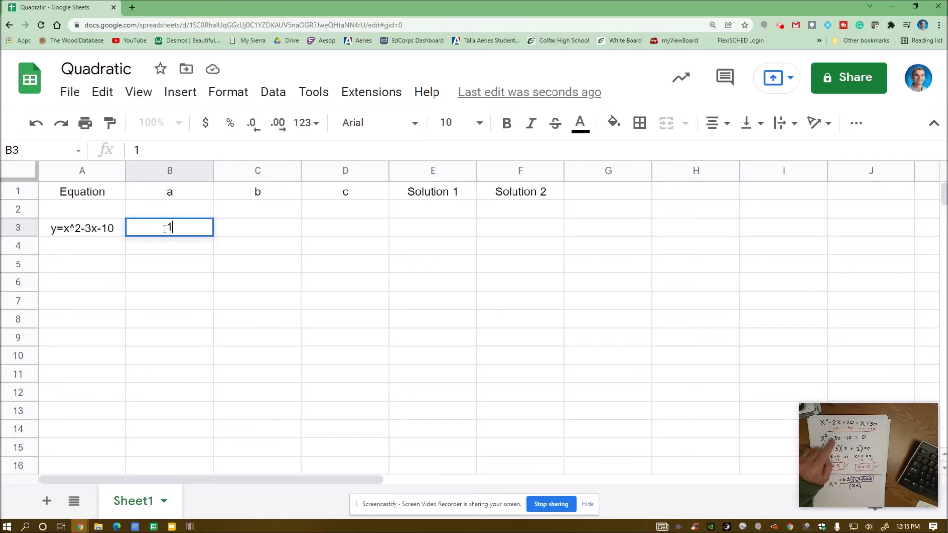
double_click(262, 228)
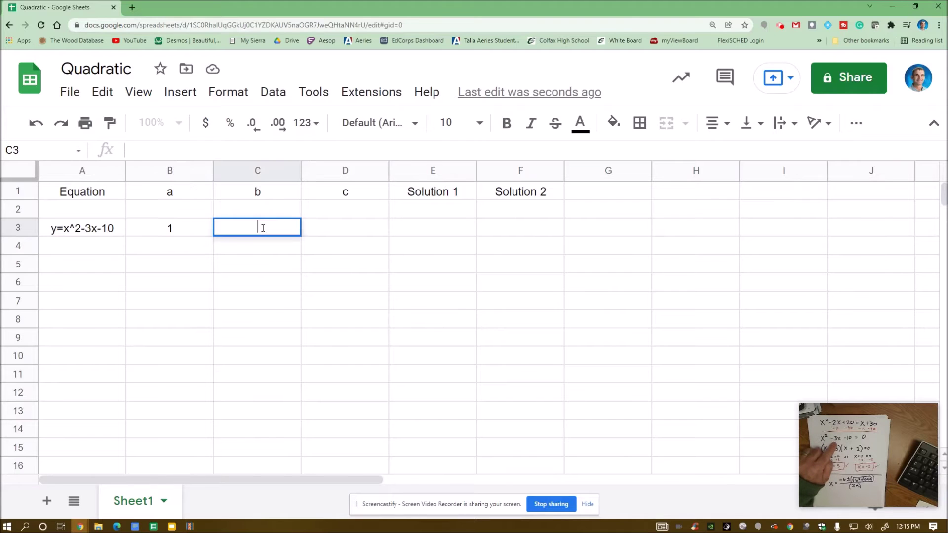
type("-3")
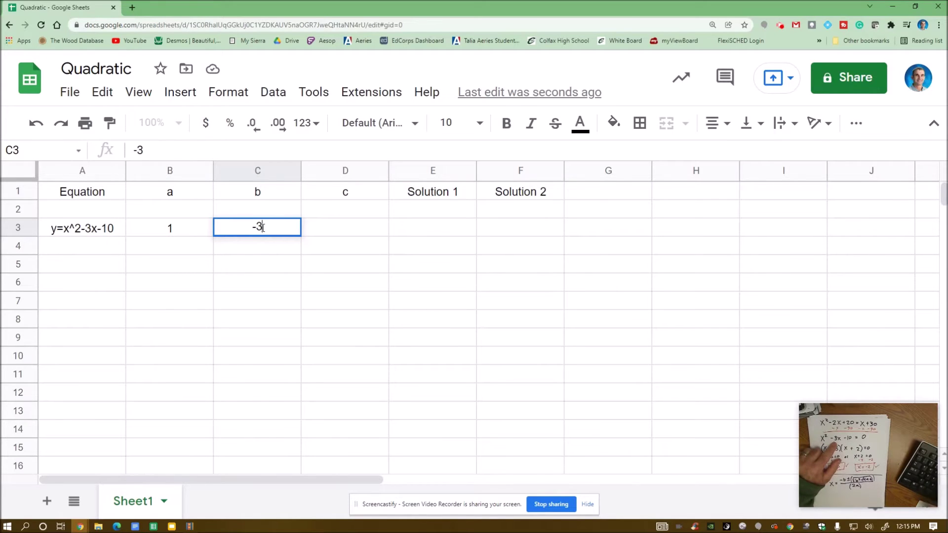
left_click(334, 234)
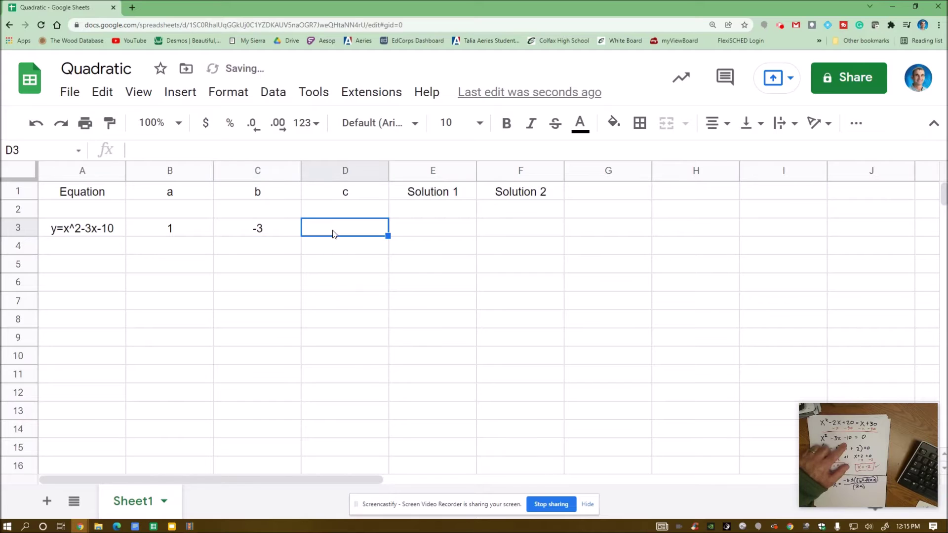
double_click(333, 230)
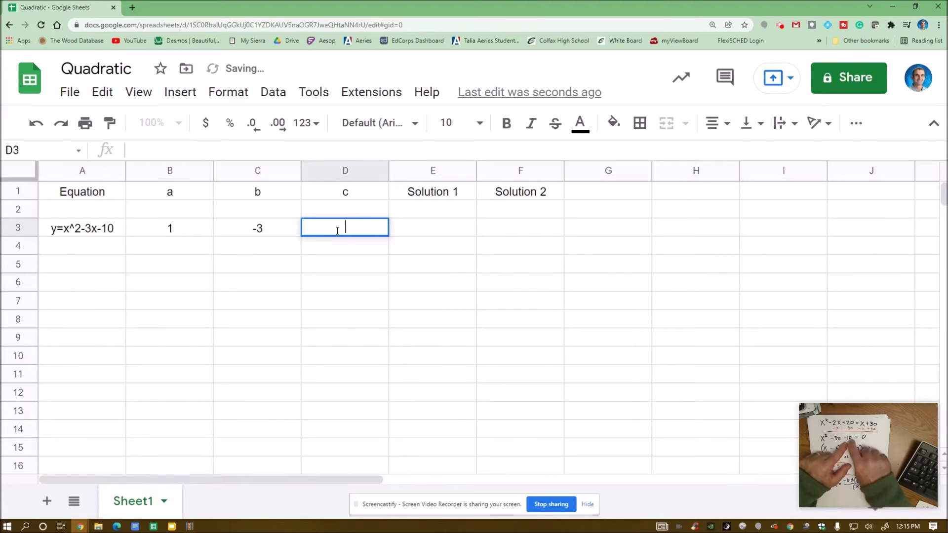
type("-10")
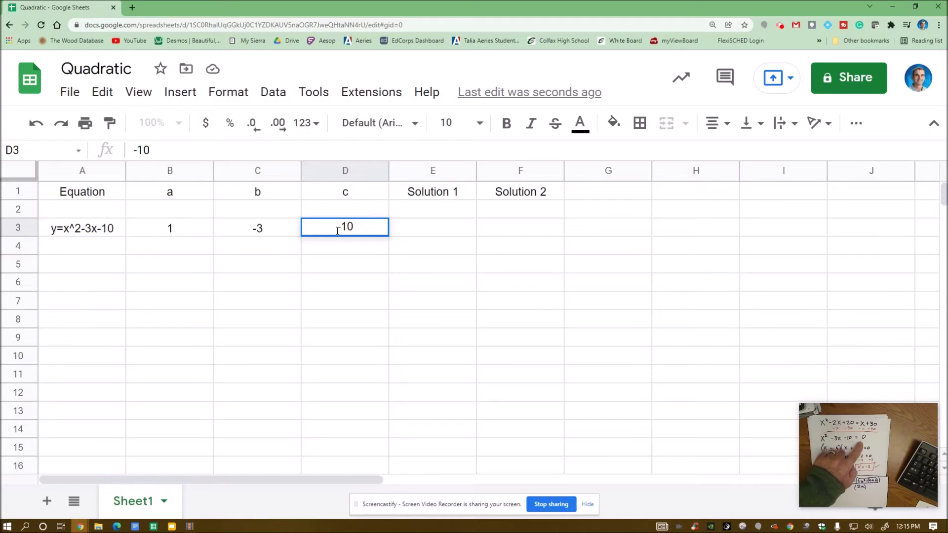
- Begin the Solution 1 formula in cell E3 with =(-C3+SQRT( using the b coefficient's cell
double_click(413, 229)
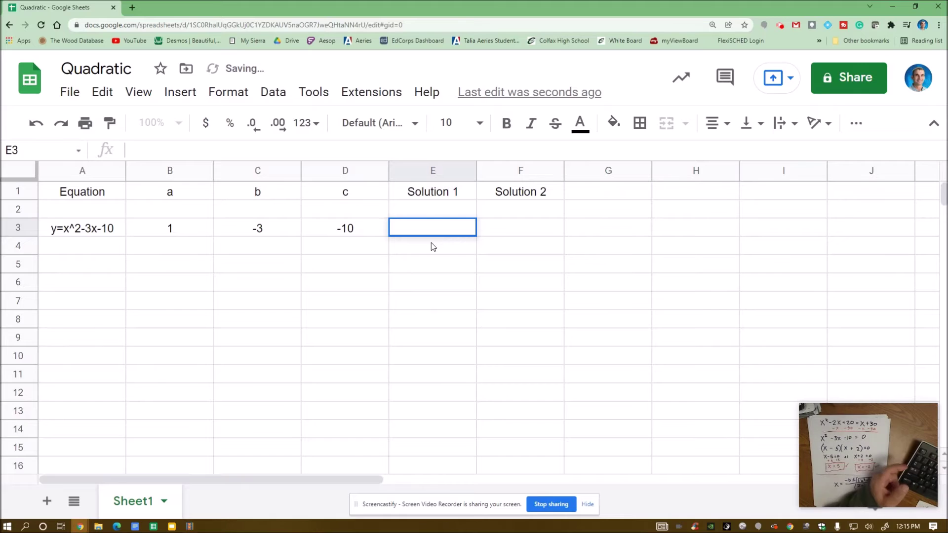
type("=")
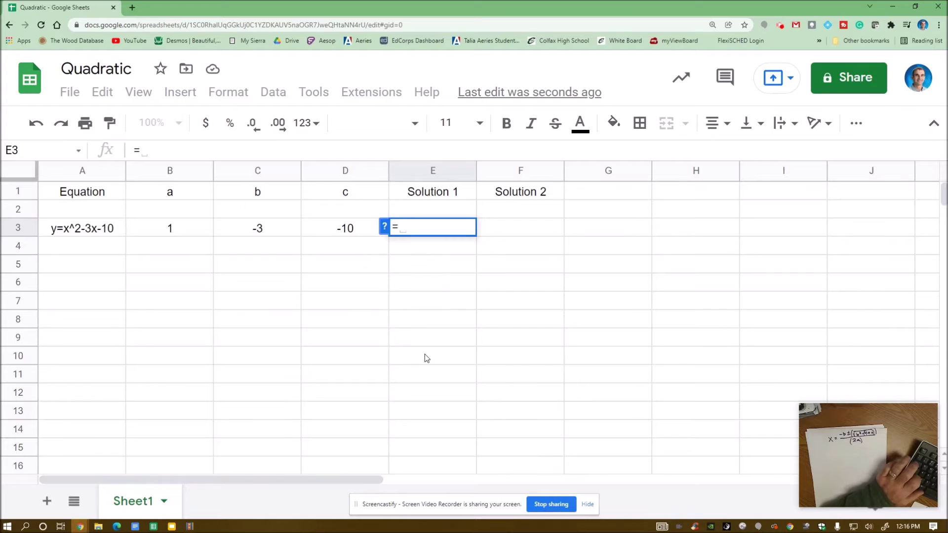
type("(")
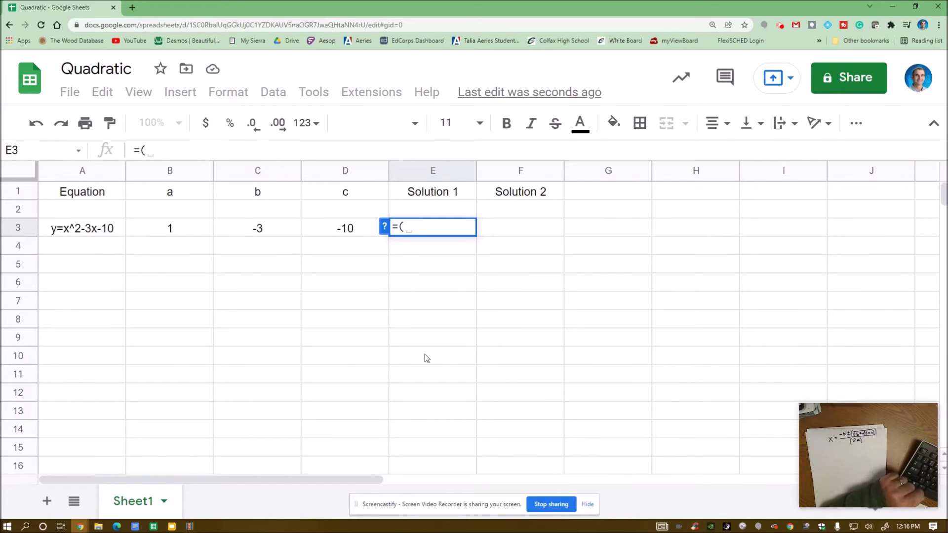
type("-")
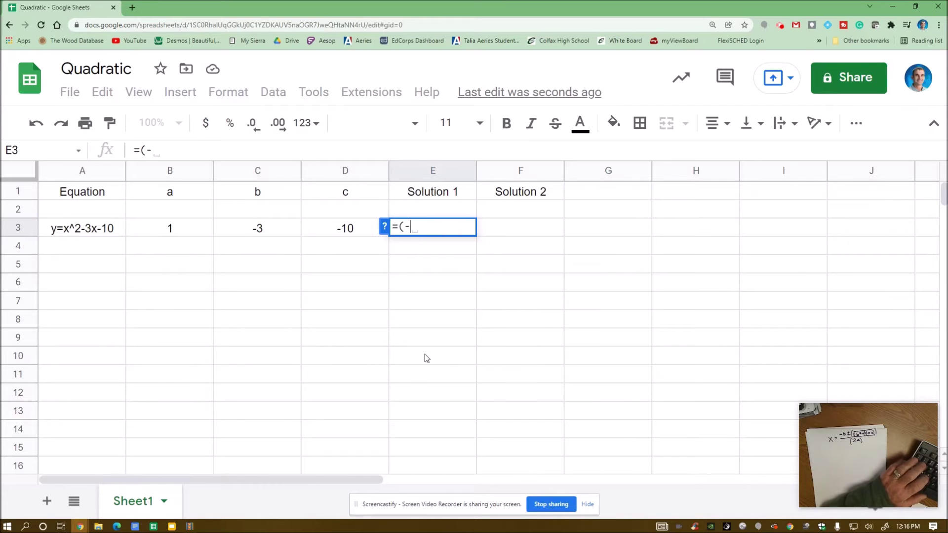
left_click(269, 230)
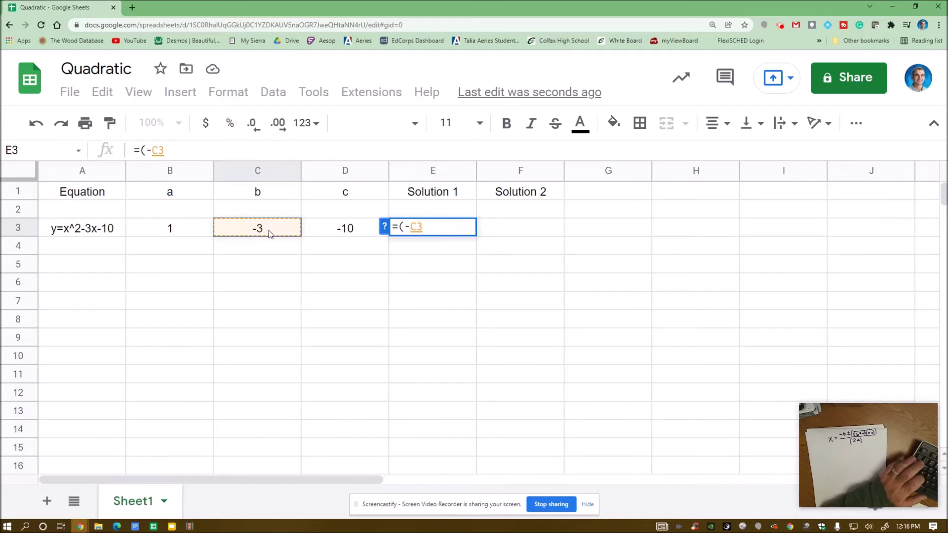
type("+")
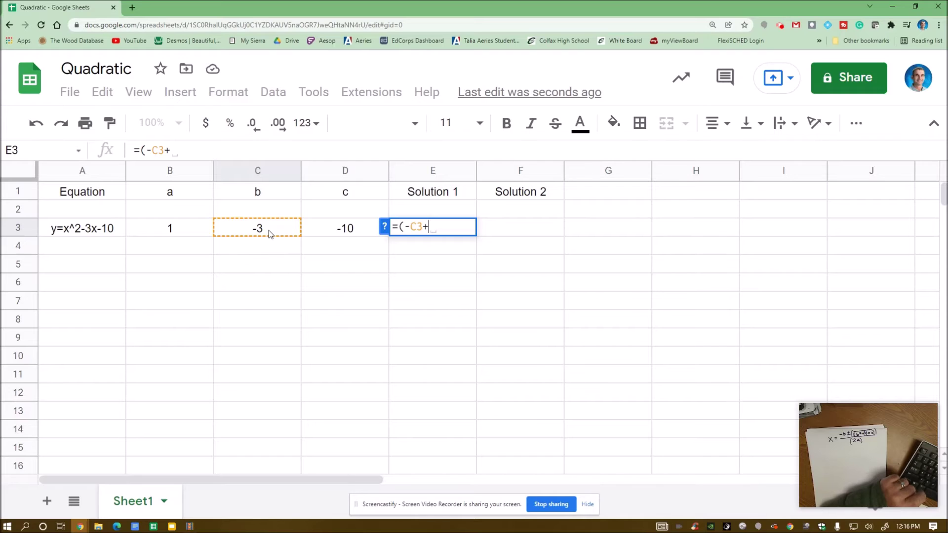
type("sq")
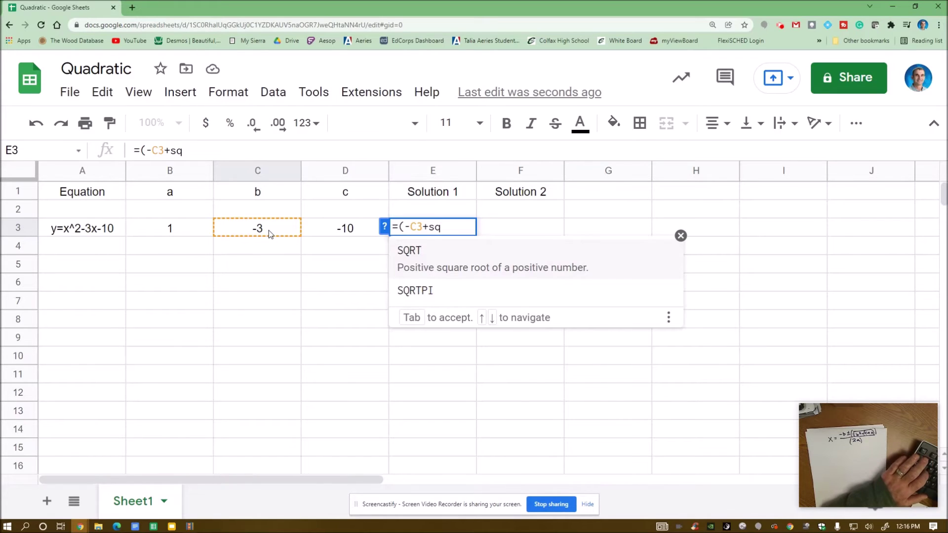
left_click(447, 263)
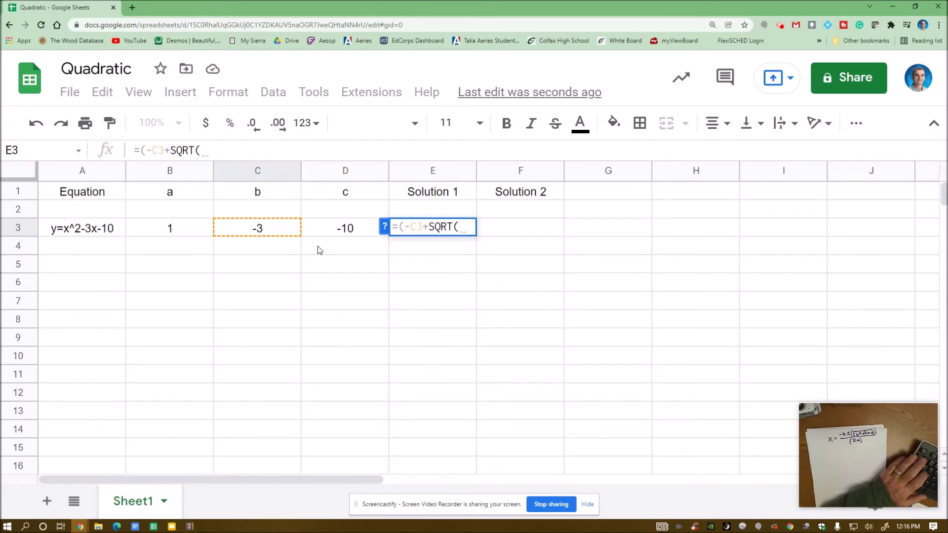
- Complete the numerator of the E3 formula by adding the discriminant C3^2-(4*B3*D3) inside SQRT and closing all parentheses
left_click(284, 233)
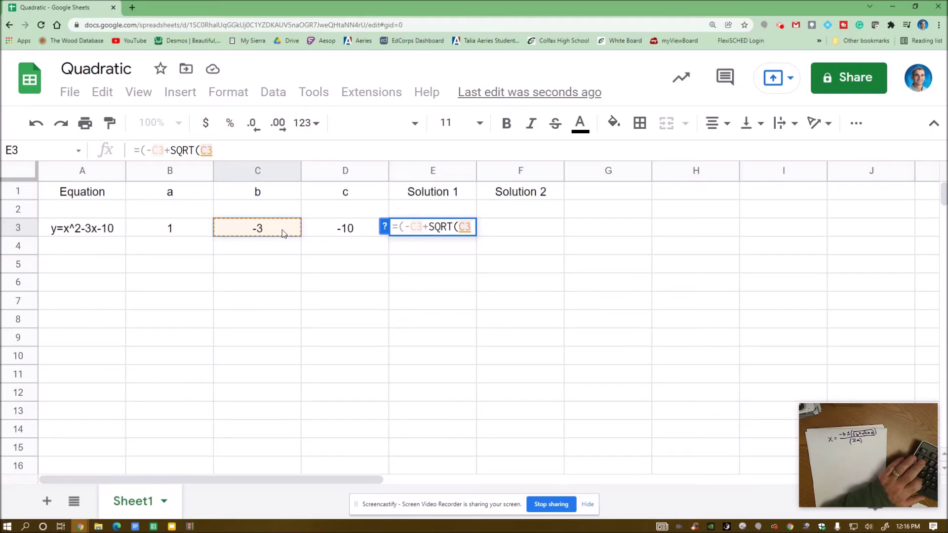
type("^2")
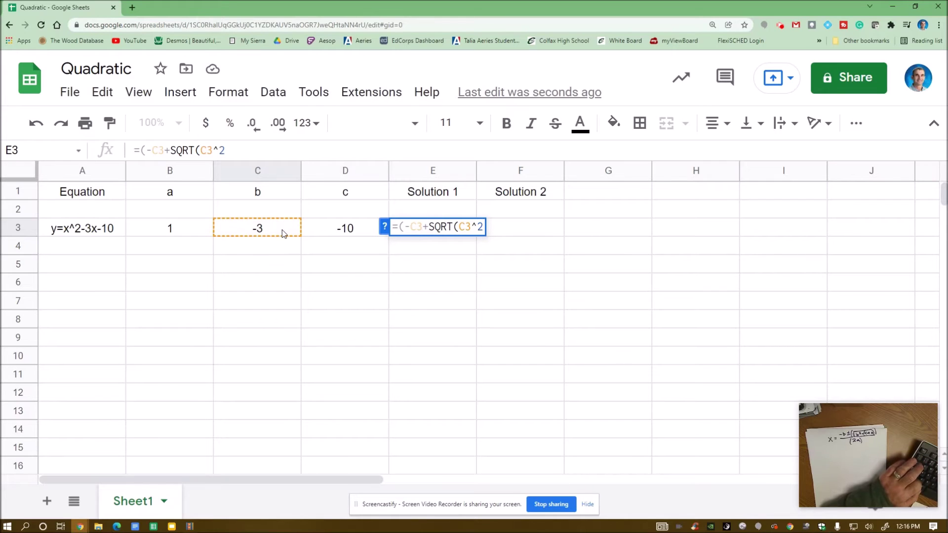
type("-")
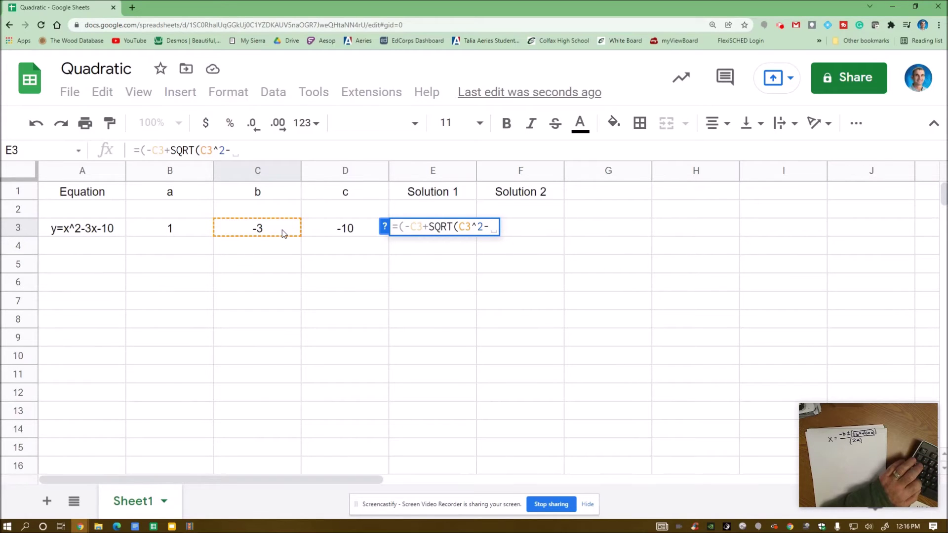
type("(")
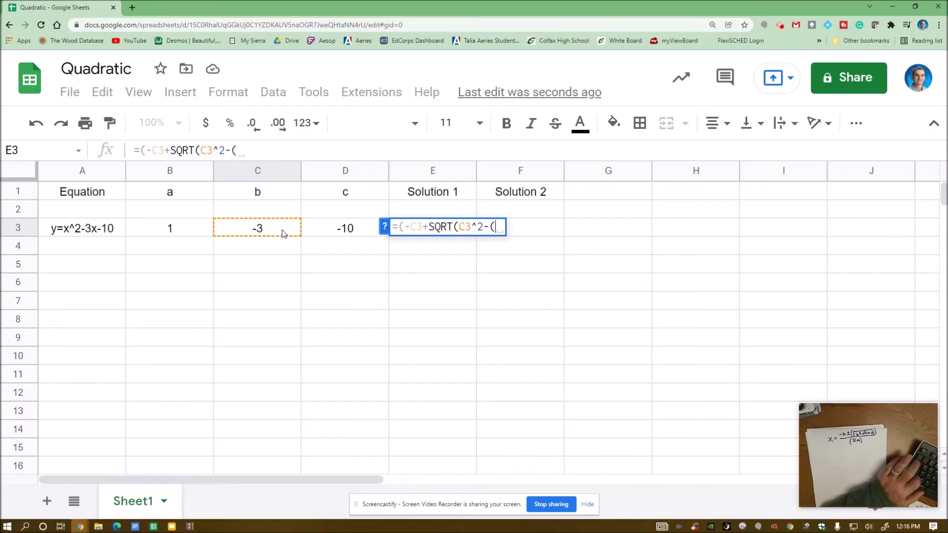
type("4")
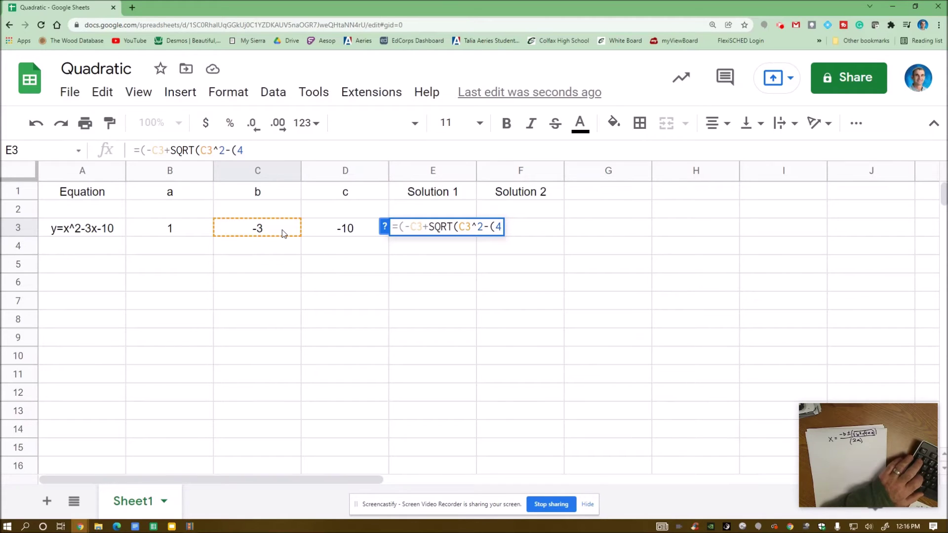
type("*")
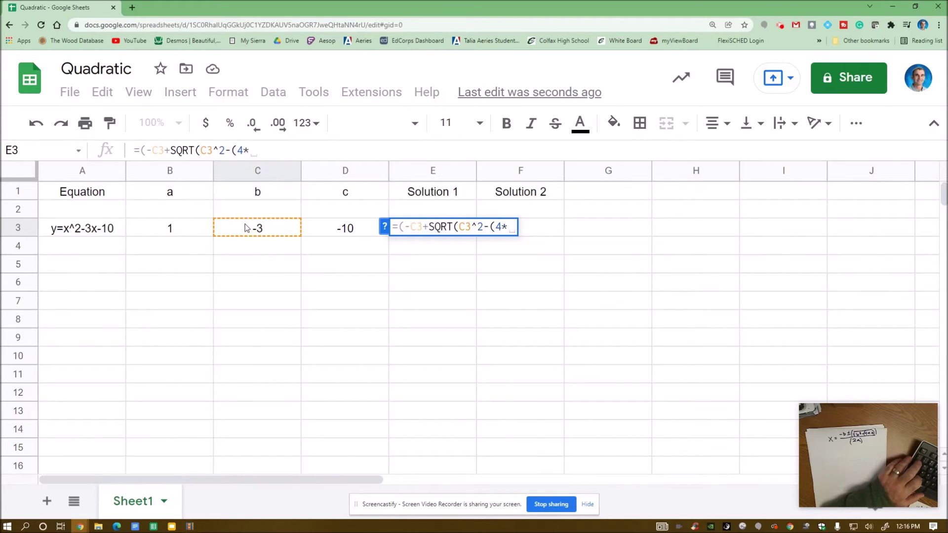
left_click(190, 231)
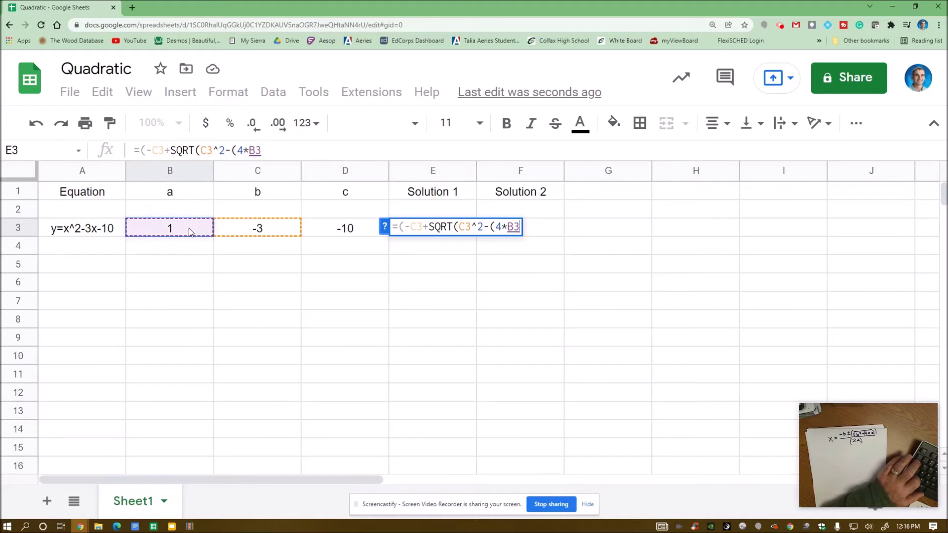
type("*")
left_click(331, 230)
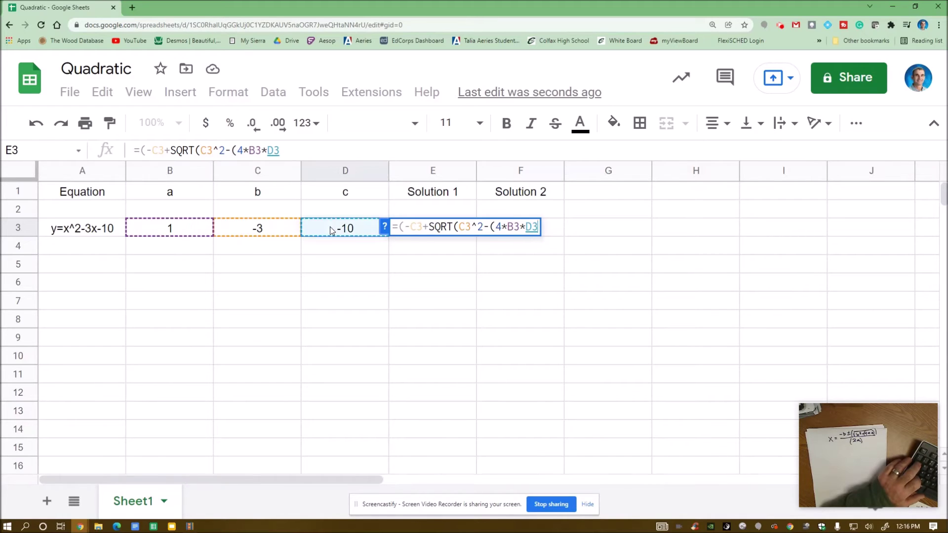
type(")")
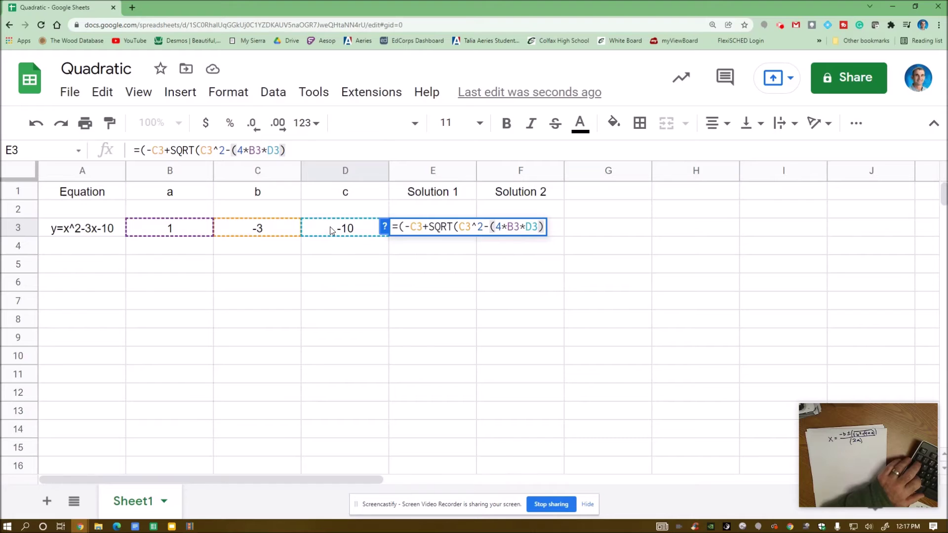
type(")")
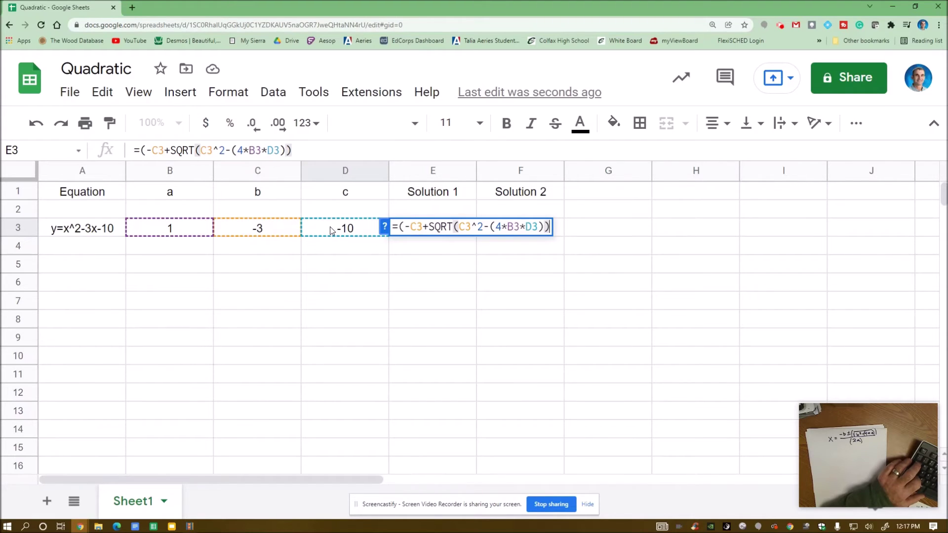
type(")")
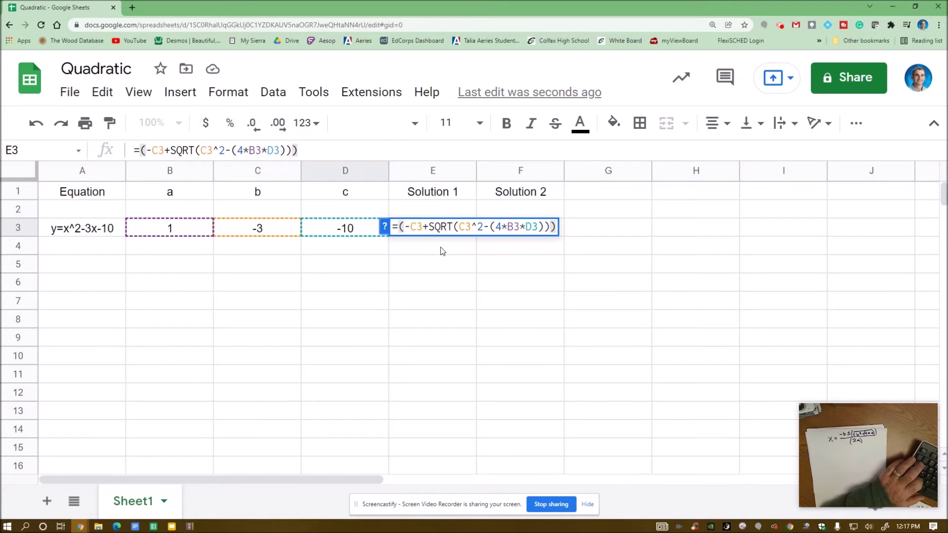
- Divide the numerator in E3 by (2*B3) and commit the formula
type("/")
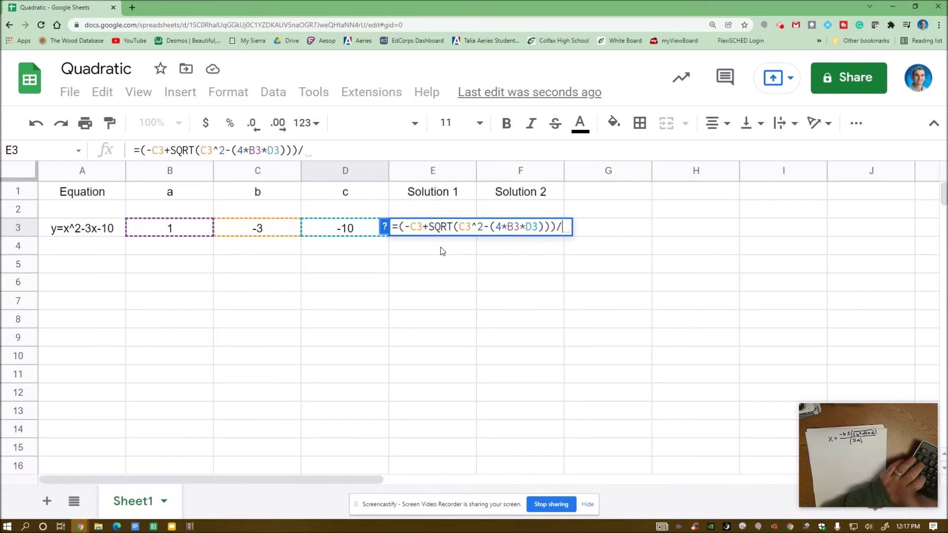
type("(2")
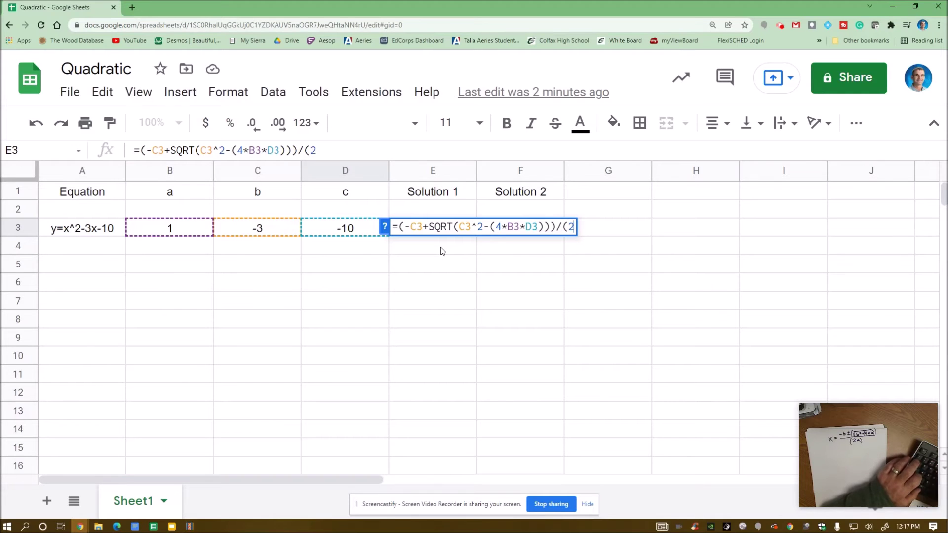
type("*")
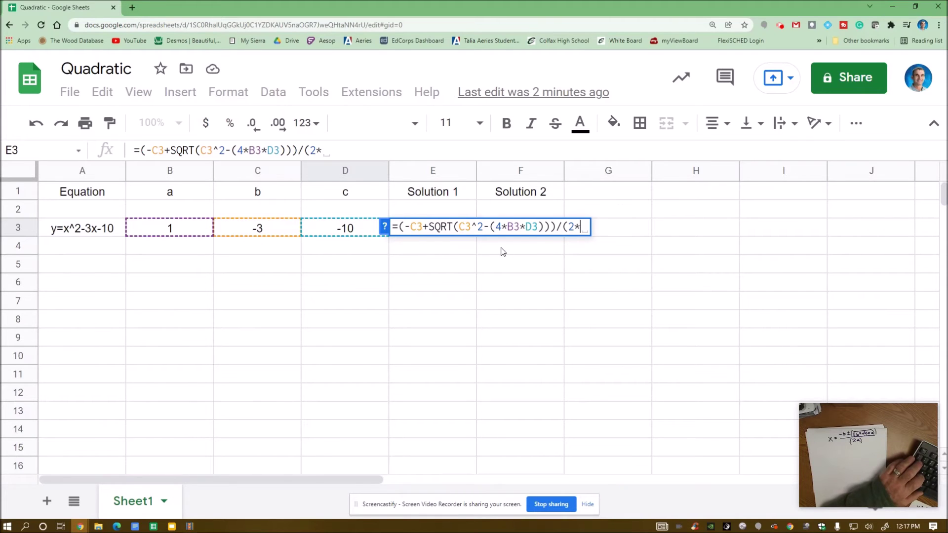
left_click(189, 228)
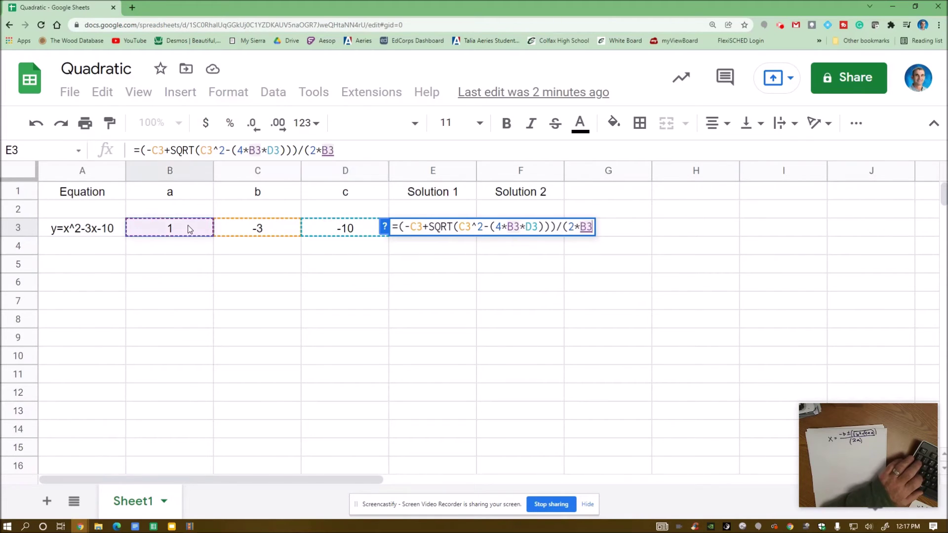
type(")")
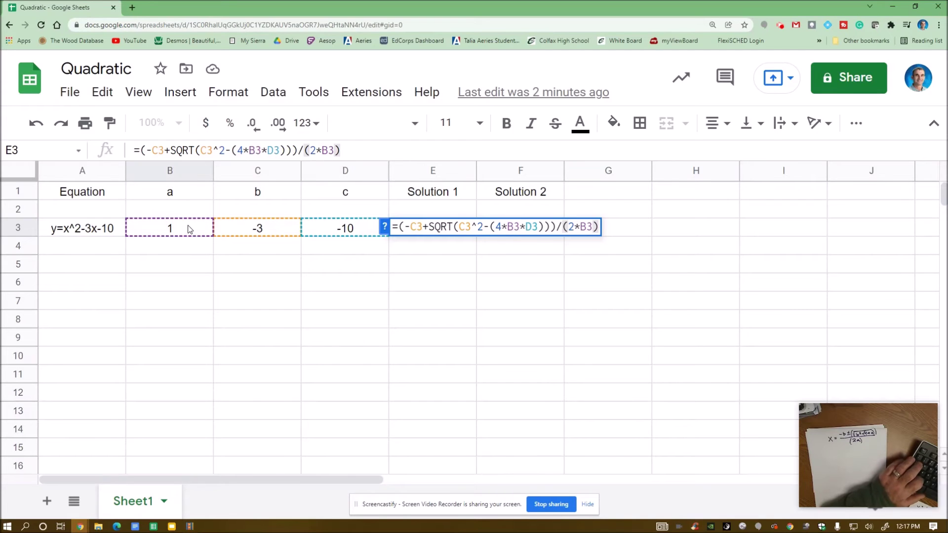
key("Return")
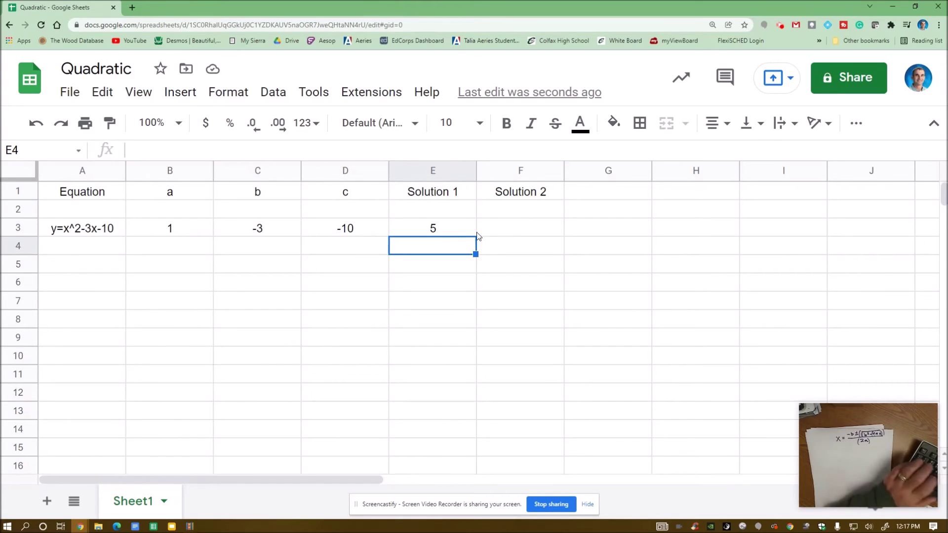
- Copy the full text of the Solution 1 formula from cell E3 and leave the cell's edit mode
double_click(458, 232)
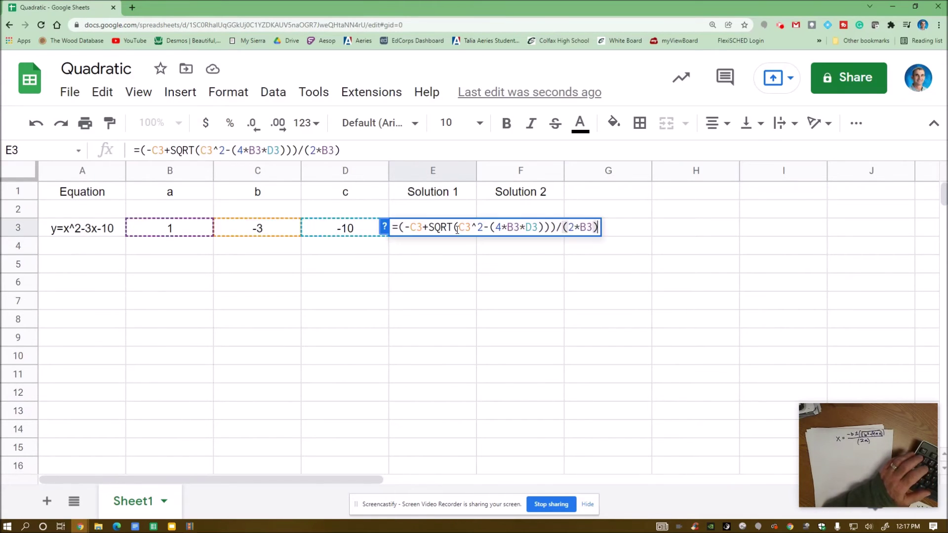
left_click_drag(394, 226, 612, 226)
right_click(571, 227)
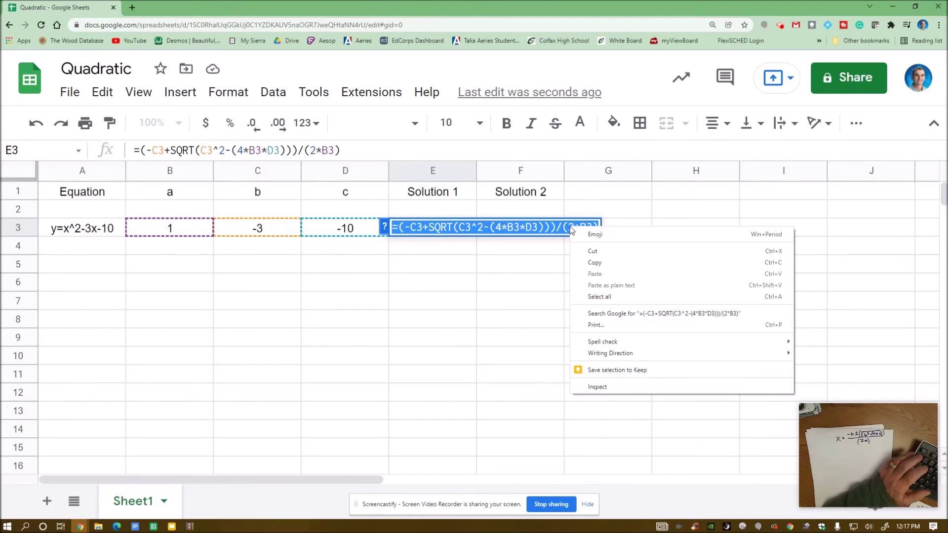
left_click(598, 263)
left_click(560, 266)
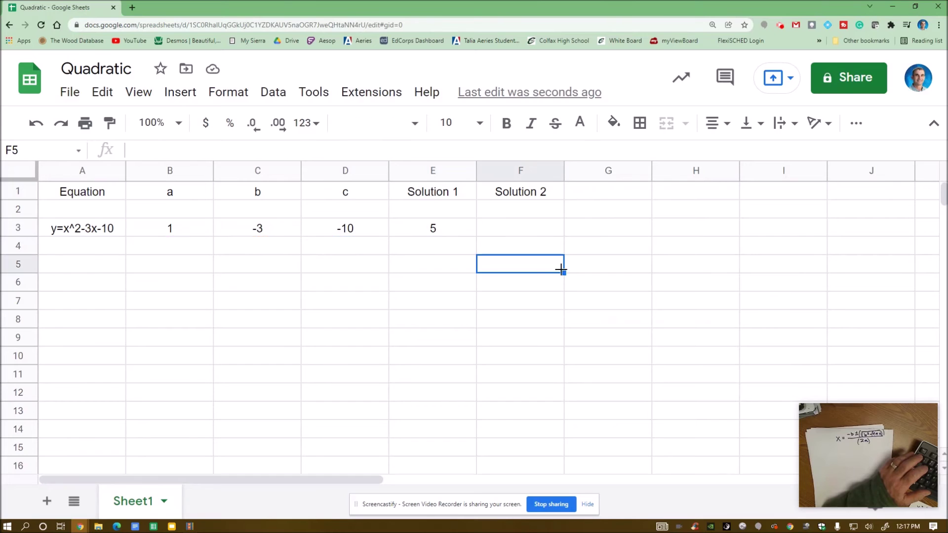
- Paste the copied formula into F3 and change the plus before SQRT to a minus, giving =(-C3-SQRT(C3^2-(4*B3*D3)))/(2*B3)
left_click(521, 227)
right_click(521, 228)
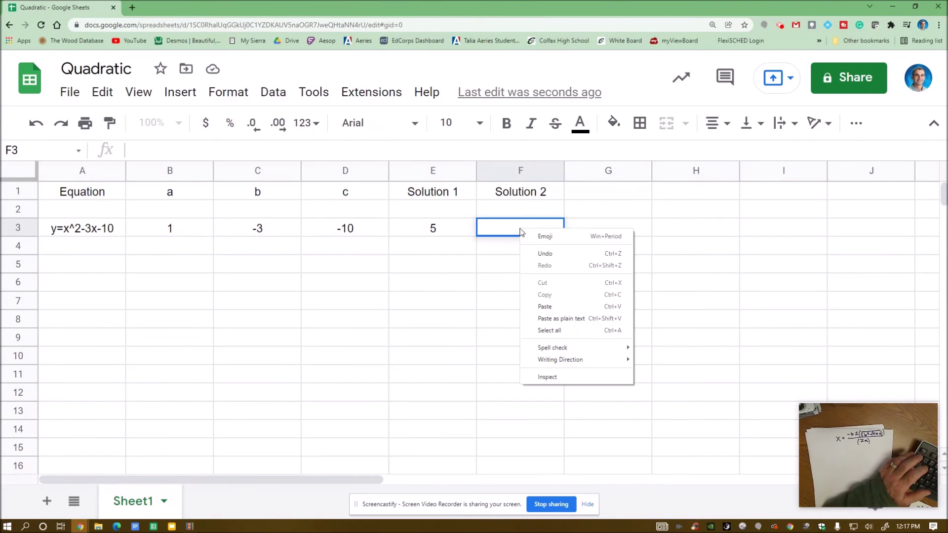
left_click(545, 306)
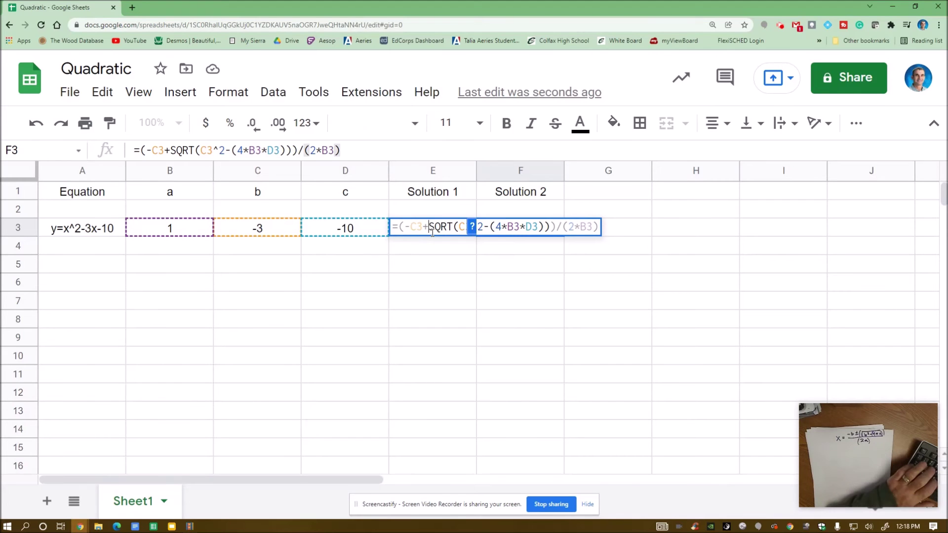
key("BackSpace")
type("-")
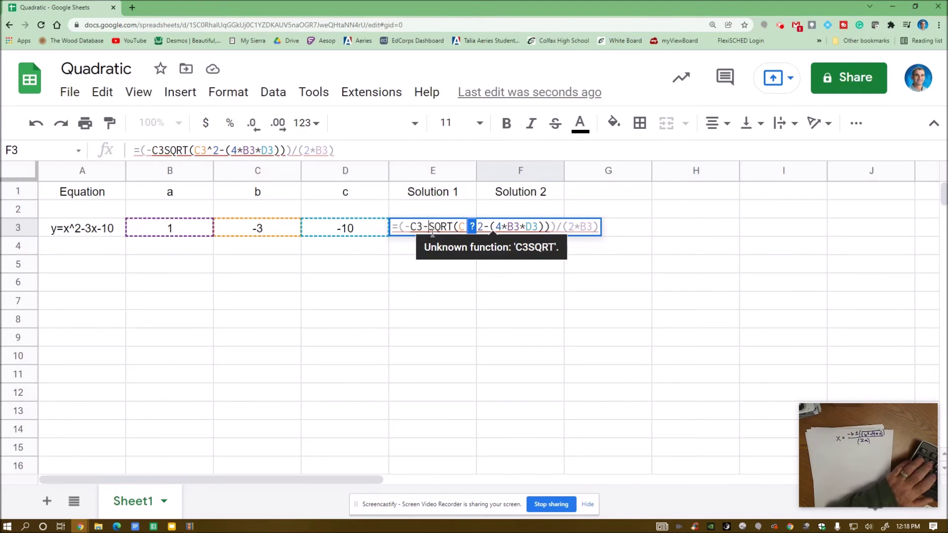
key("Return")
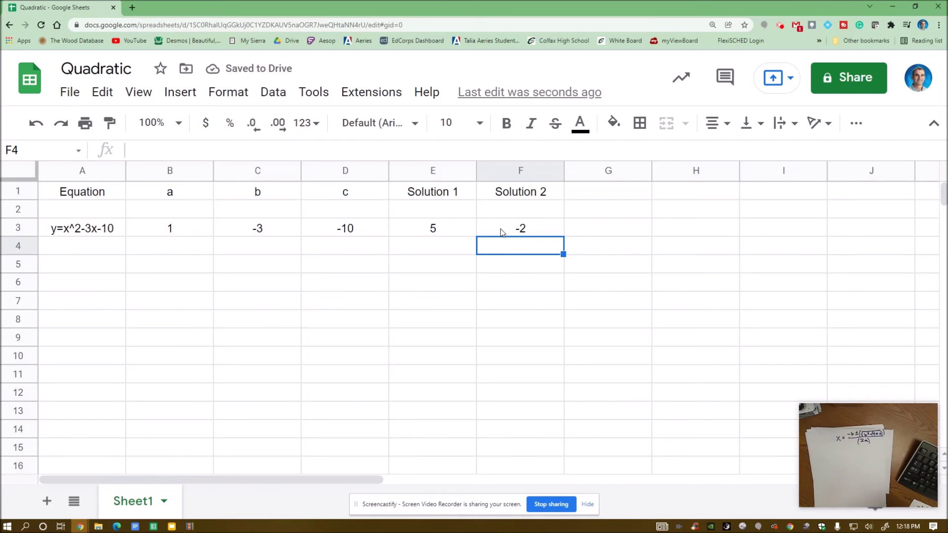
- Enter a second equation, y=2x^2+12x+10, in cell A4
left_click(84, 248)
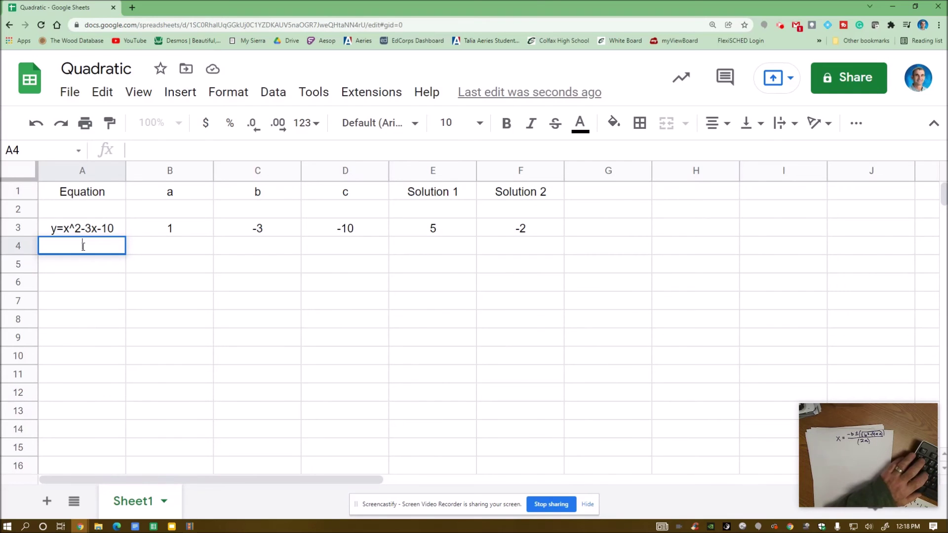
type("y=")
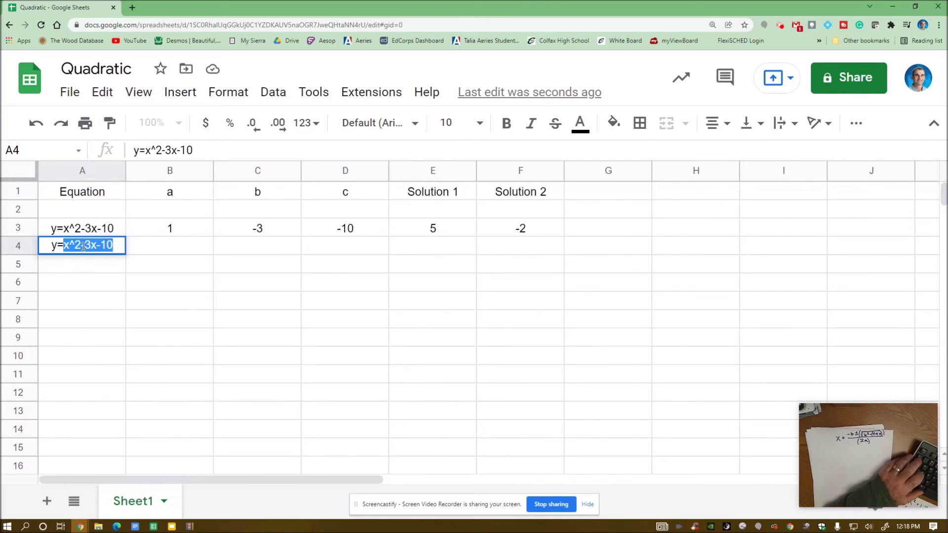
type("2")
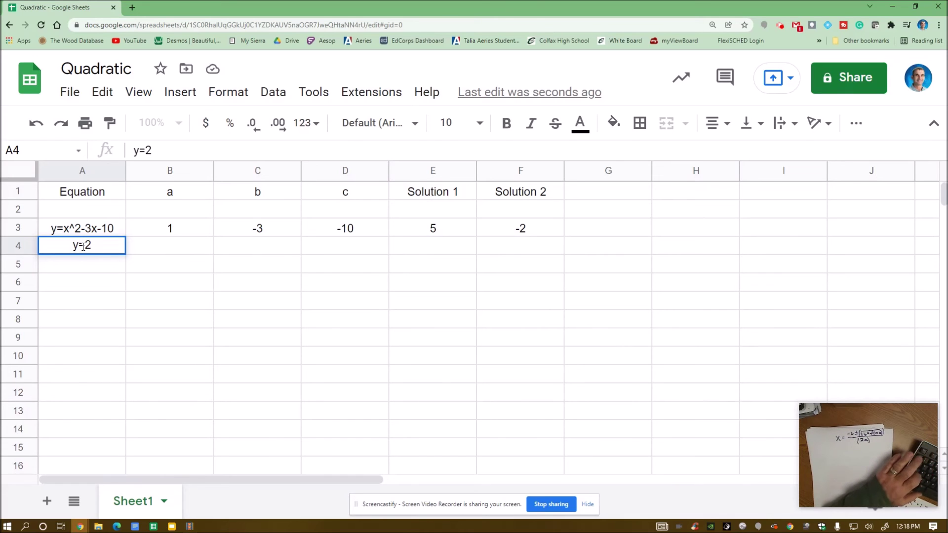
type("x")
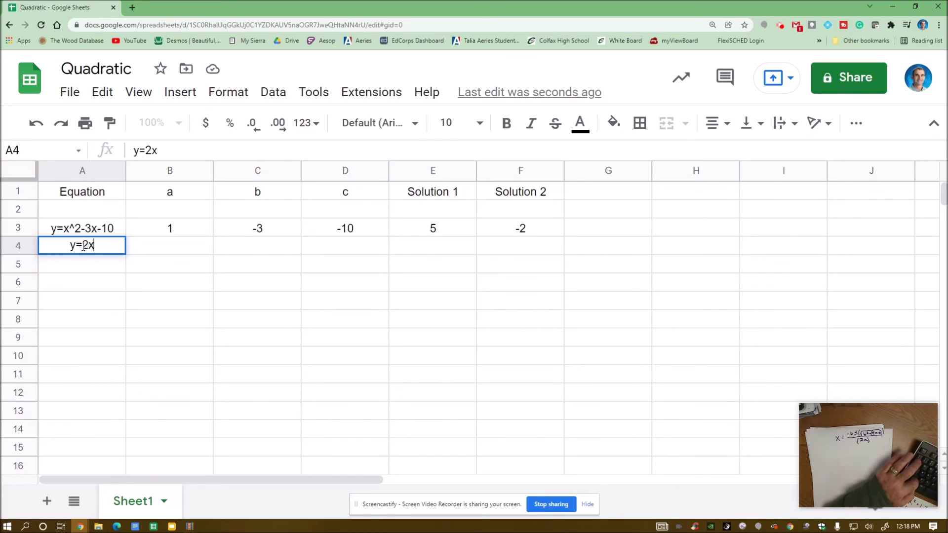
type("^2")
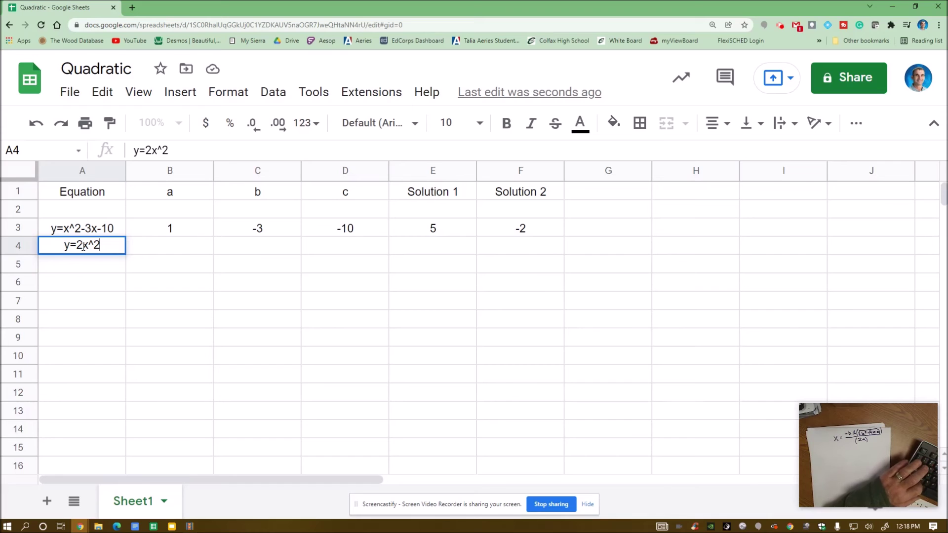
type("+12x")
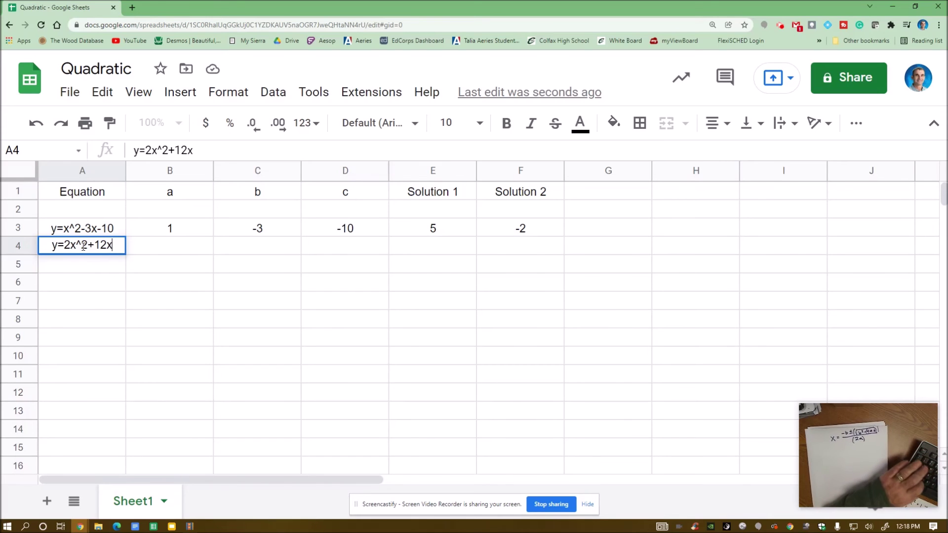
type("+10")
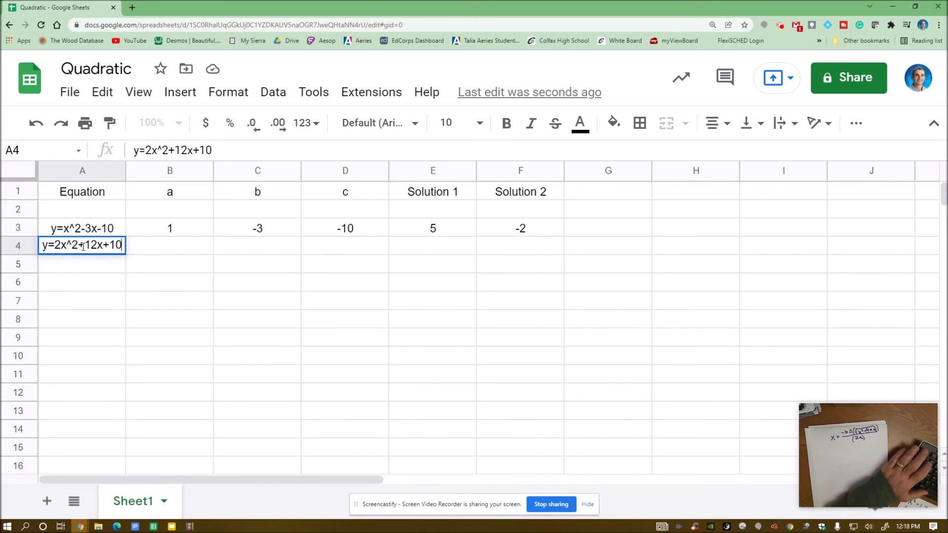
- Enter the second equation's coefficients in row 4: a = 2 in B4, b = 12 in C4 and c = 10 in D4
double_click(158, 247)
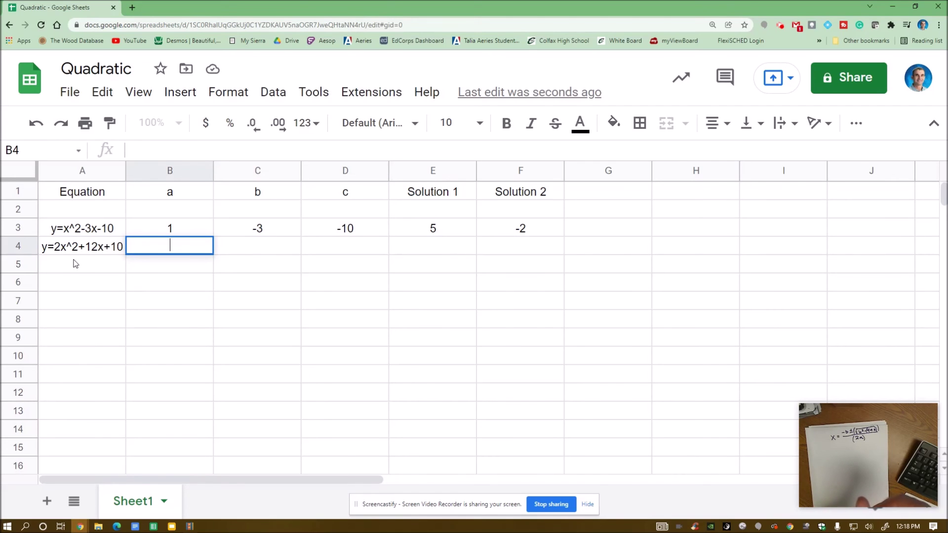
type("2")
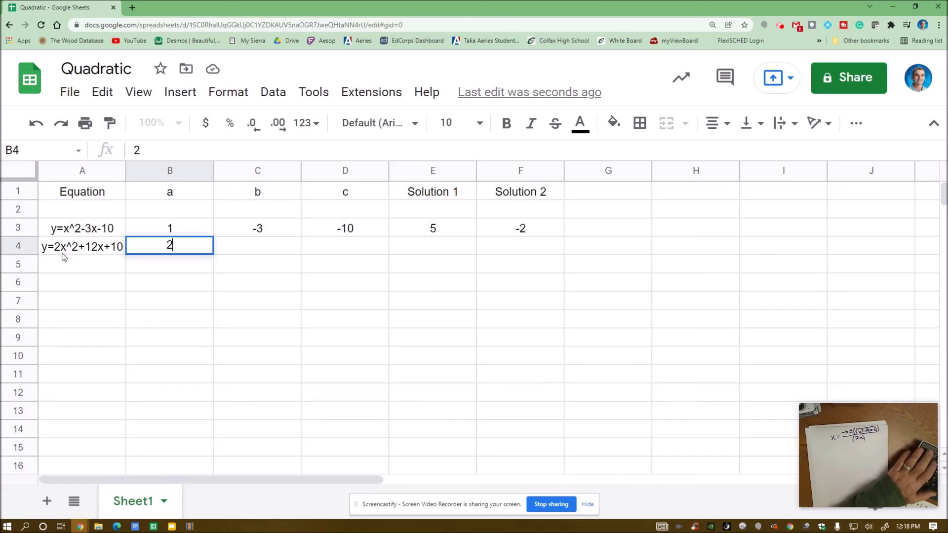
left_click(250, 250)
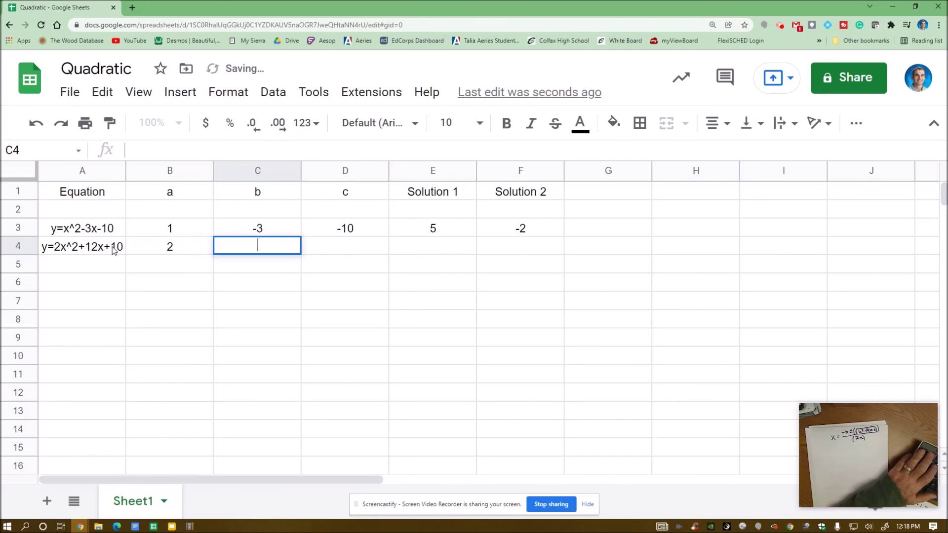
type("12")
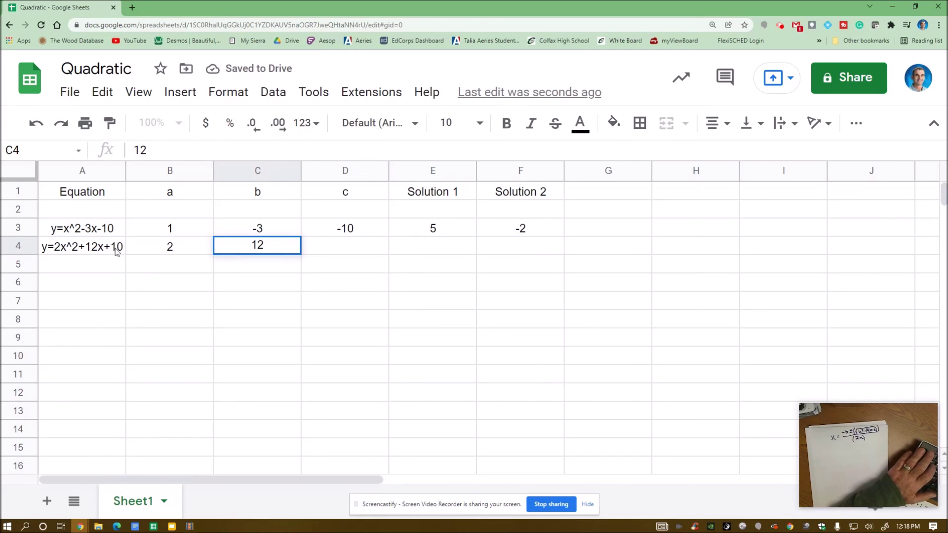
left_click(329, 254)
type("10")
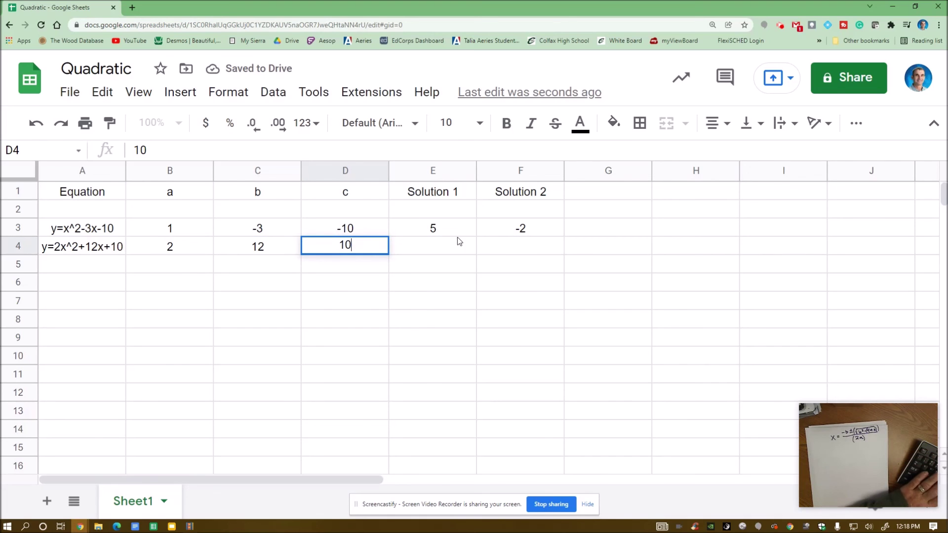
- Fill the Solution 1 and Solution 2 formulas from E3 and F3 down into row 4
left_click(454, 228)
left_click_drag(475, 236, 478, 247)
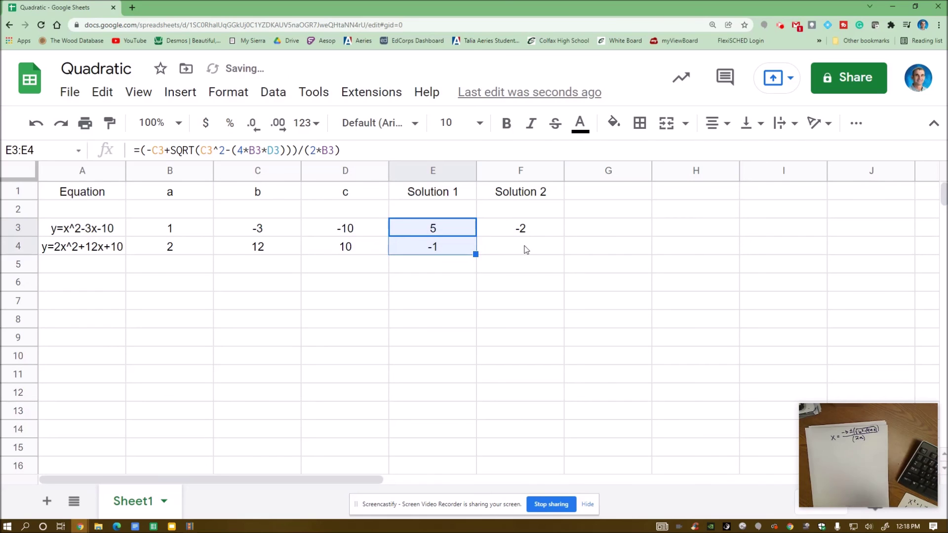
left_click(537, 229)
left_click_drag(563, 236, 560, 255)
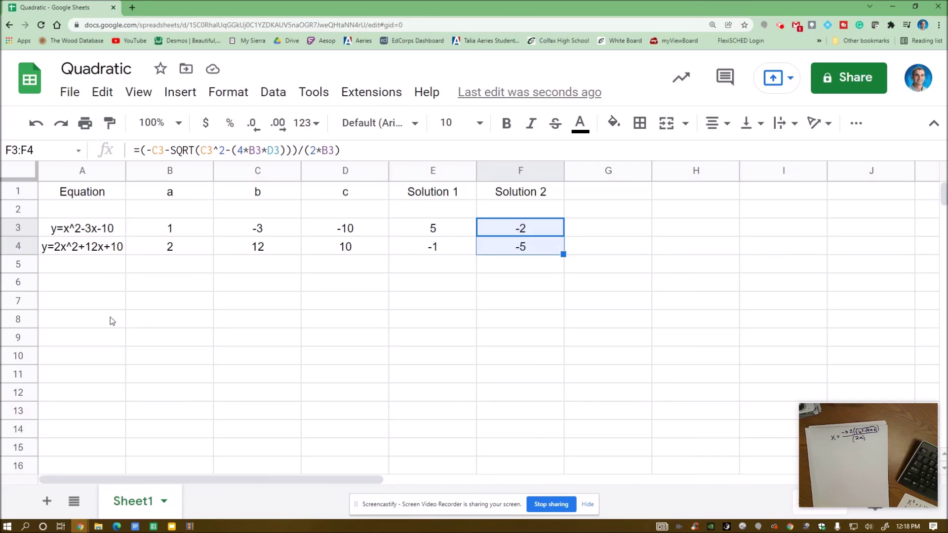
- Extend the Solution 1 formula from E4 down through E7
left_click(460, 246)
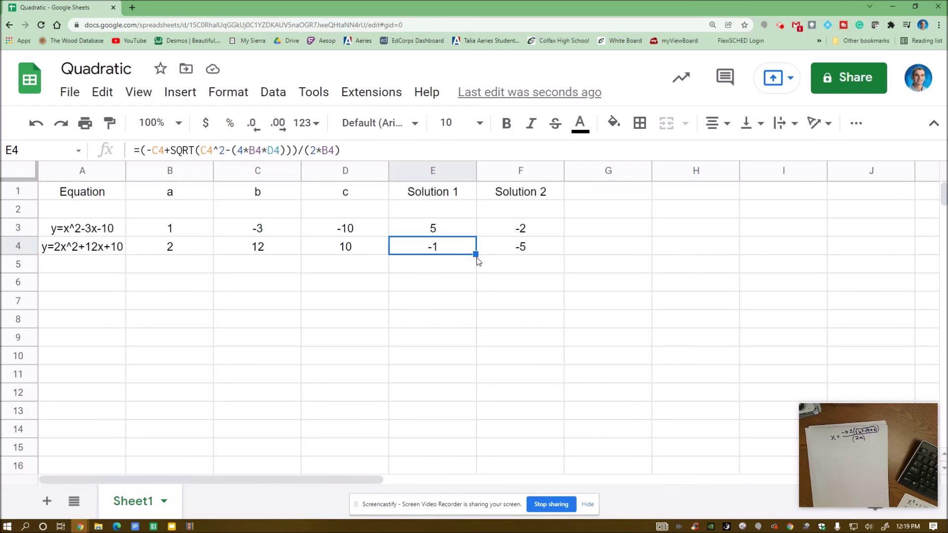
left_click_drag(476, 254, 469, 302)
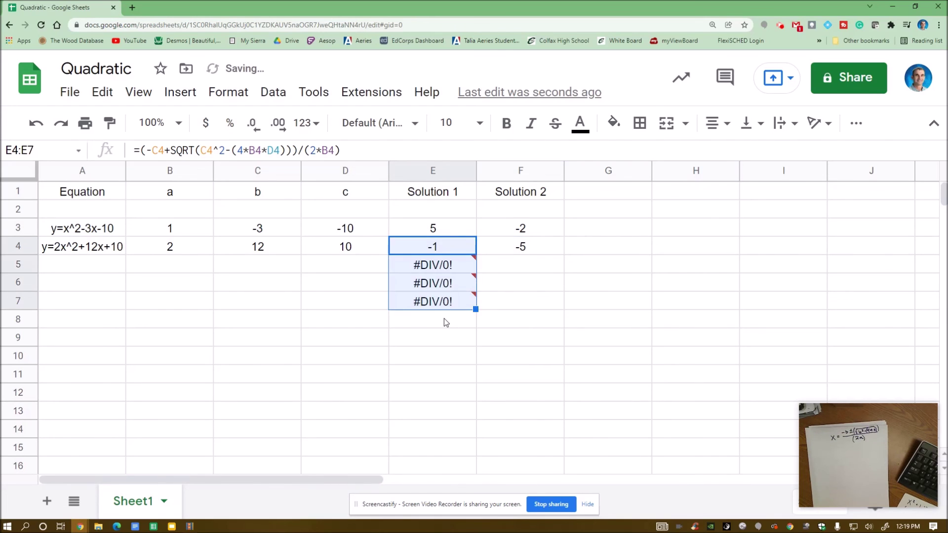